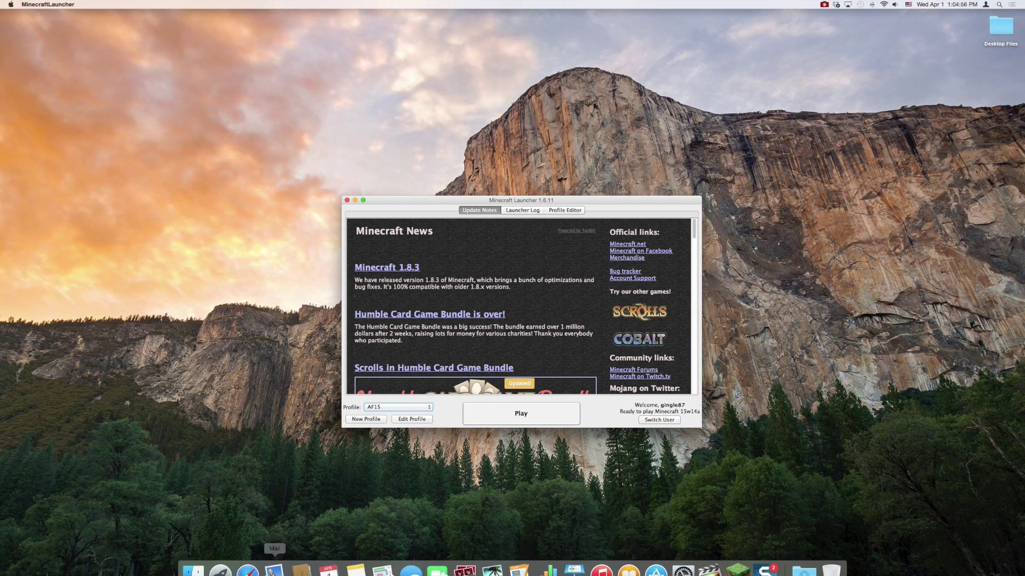
- Switch to Safari to view Mojang's snapshot 15w14a announcement, and minimise the browser window
left_click(249, 561)
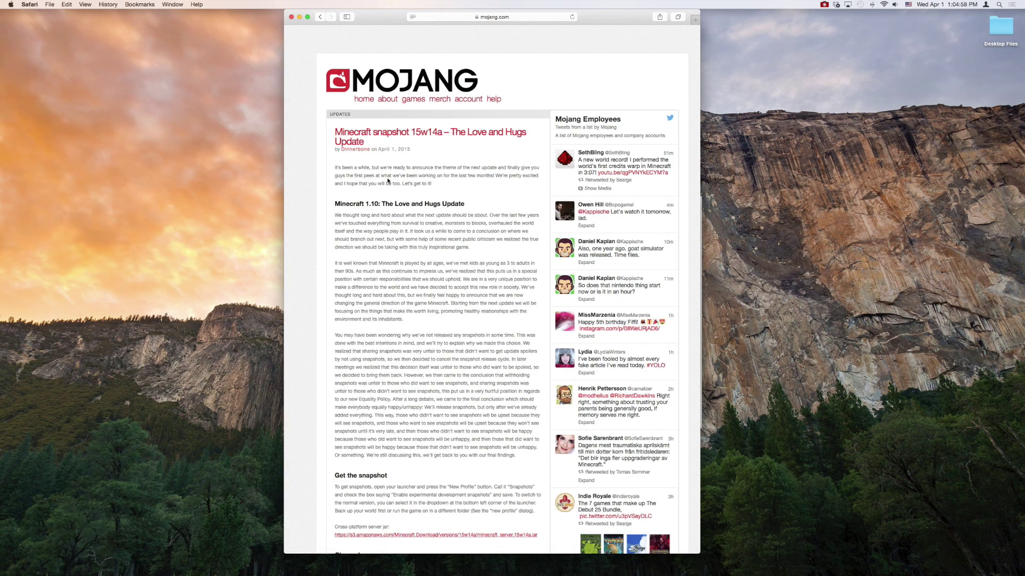
left_click(300, 17)
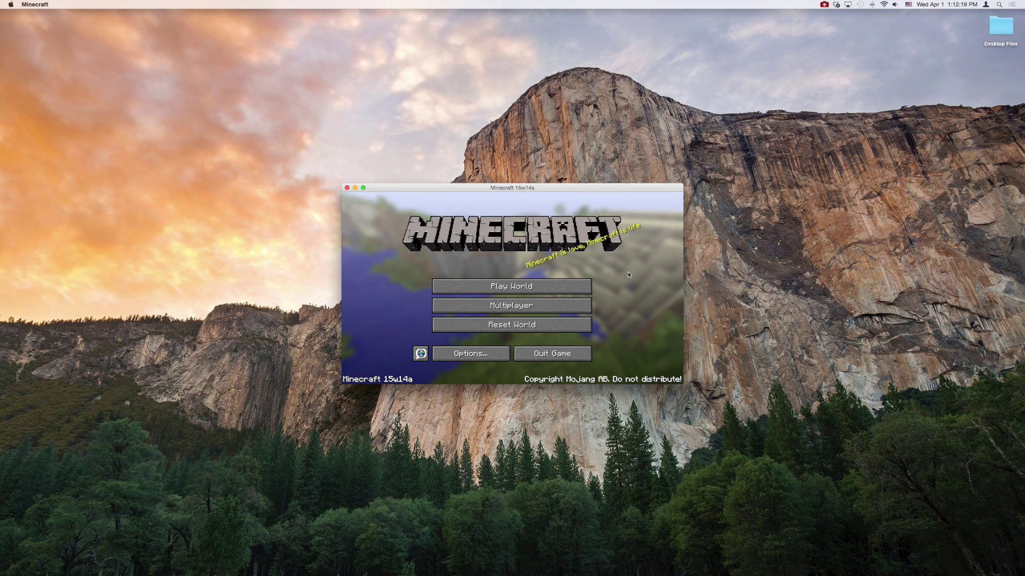
- Load the existing world in Minecraft 15w14a to view it, and quit the game
left_click(588, 286)
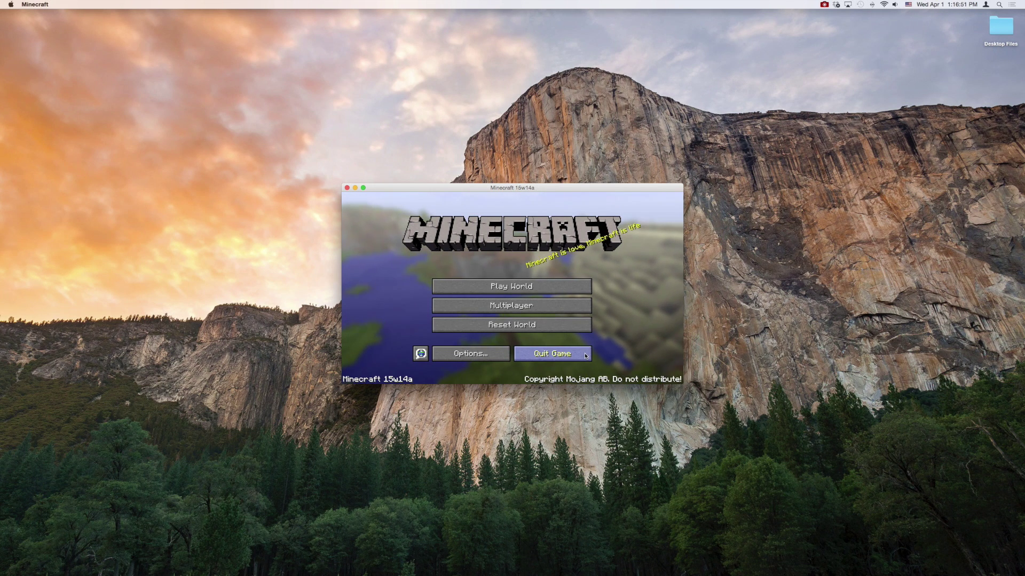
left_click(585, 356)
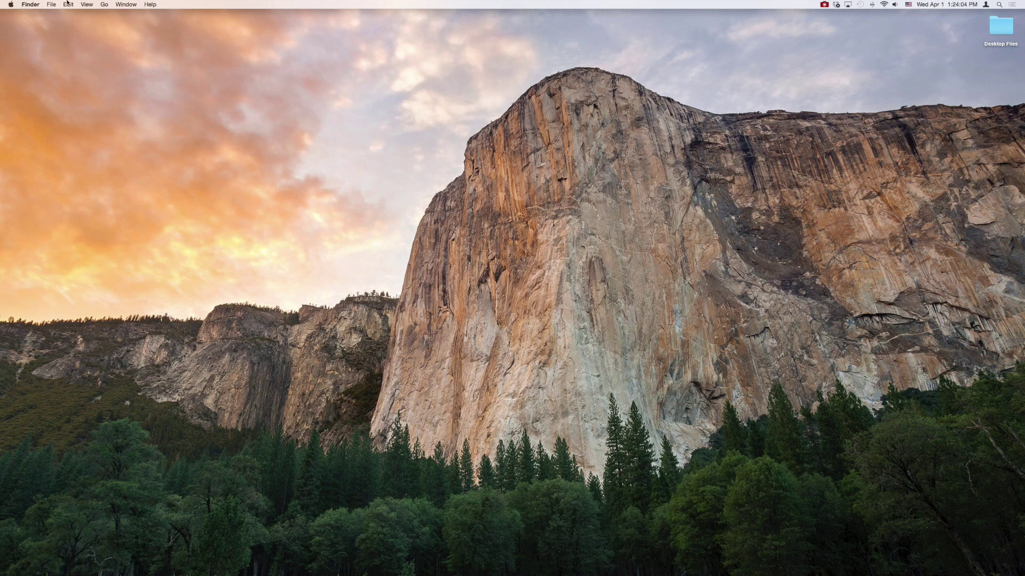
- Open the folder ~/Library/Application Support/minecraft in Finder and display the contents of versions/15w14a
left_click(106, 5)
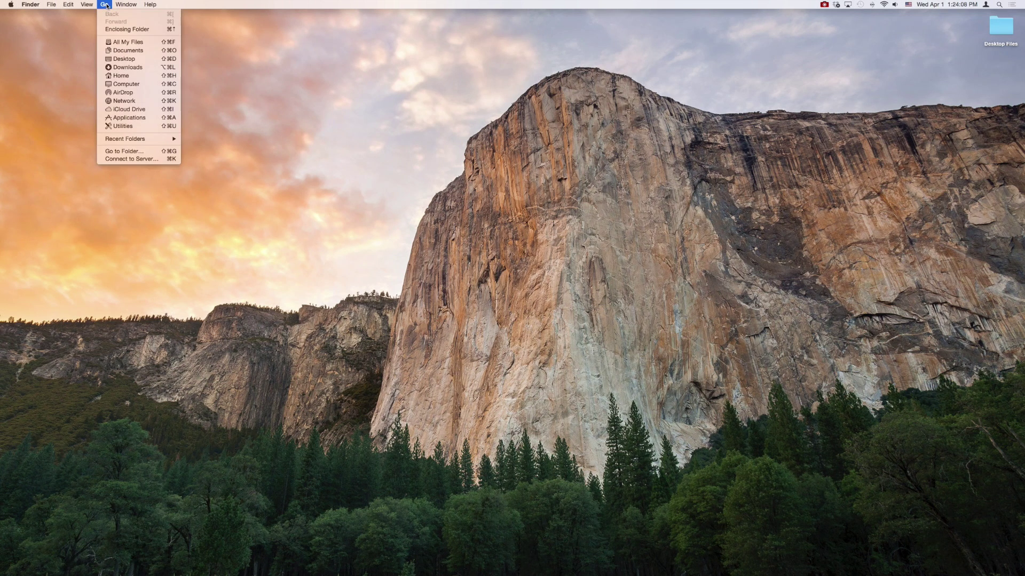
left_click(173, 153)
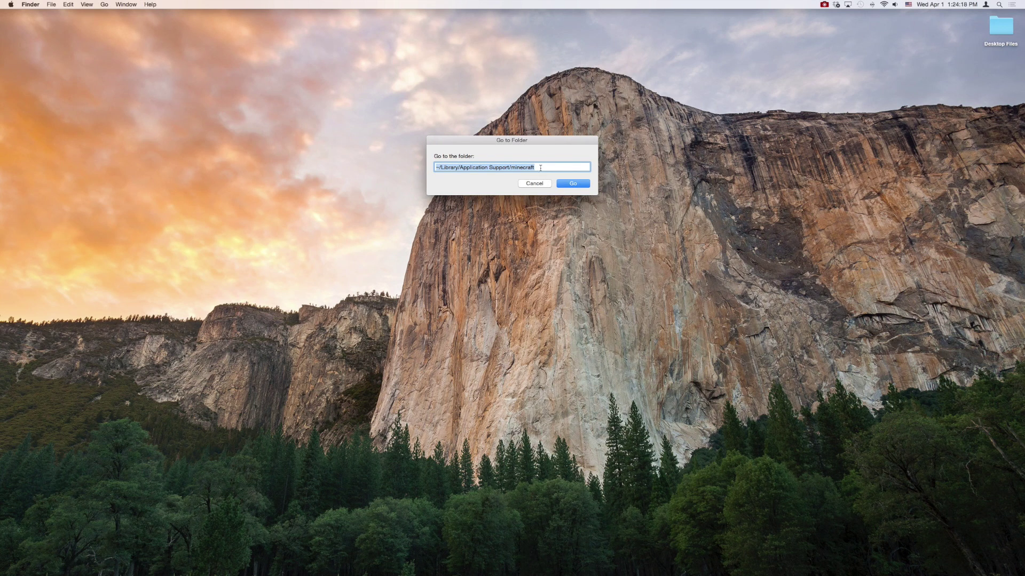
left_click(576, 185)
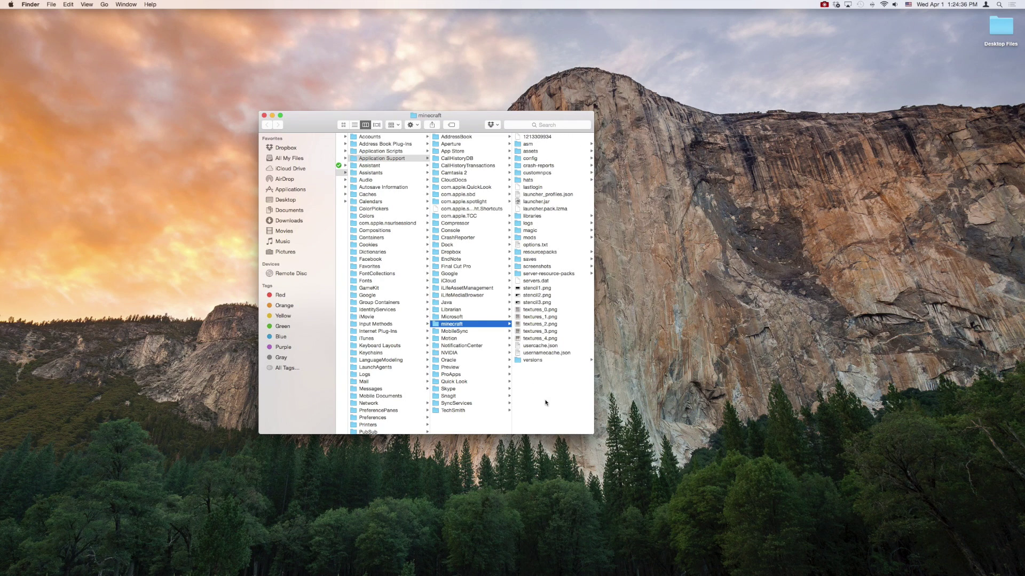
left_click(547, 361)
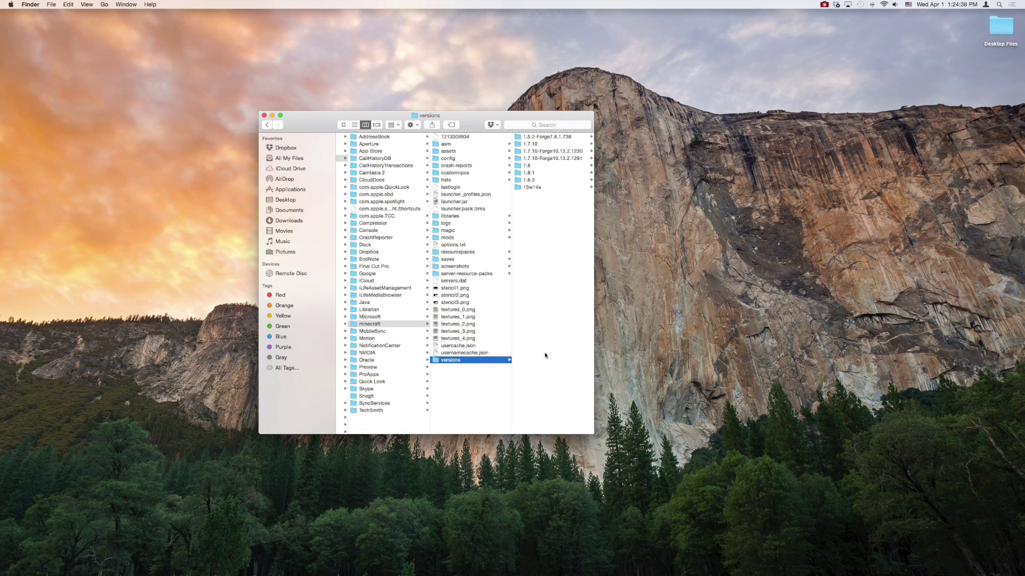
left_click(544, 188)
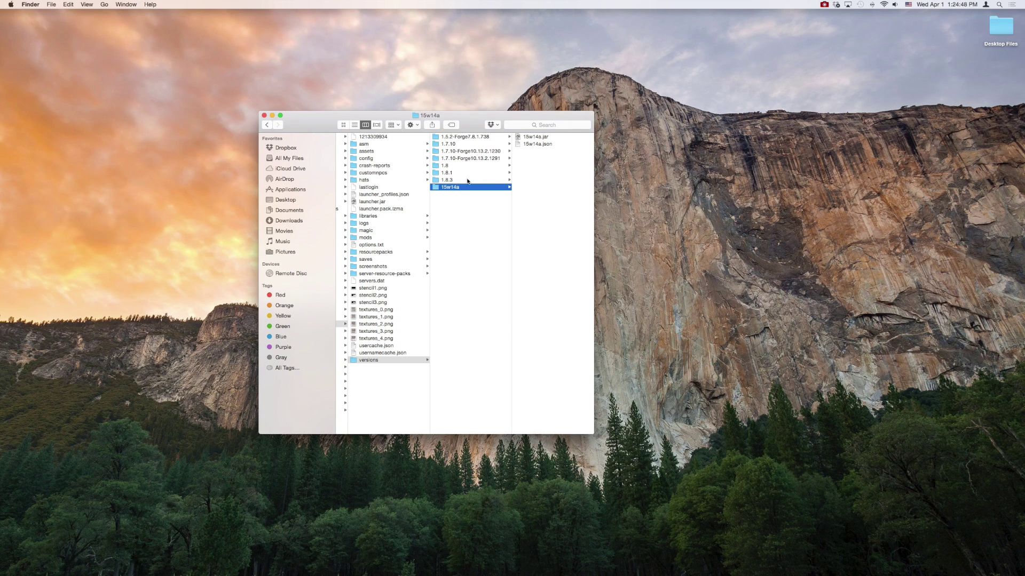
- Open the saves folder and view the contents of the existence.af15 and Megadamas Backup worlds
left_click(393, 259)
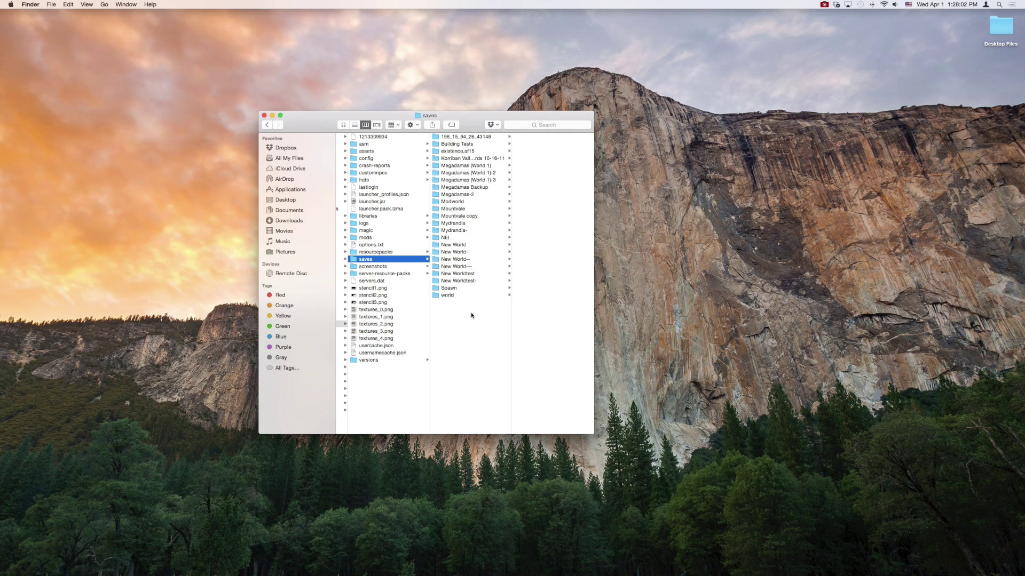
left_click(456, 151)
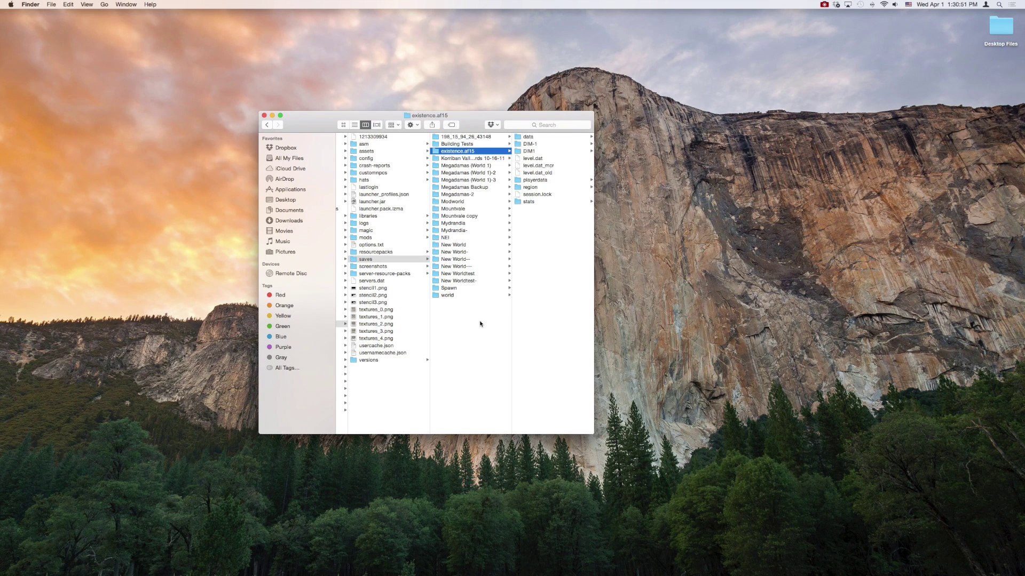
left_click(481, 188)
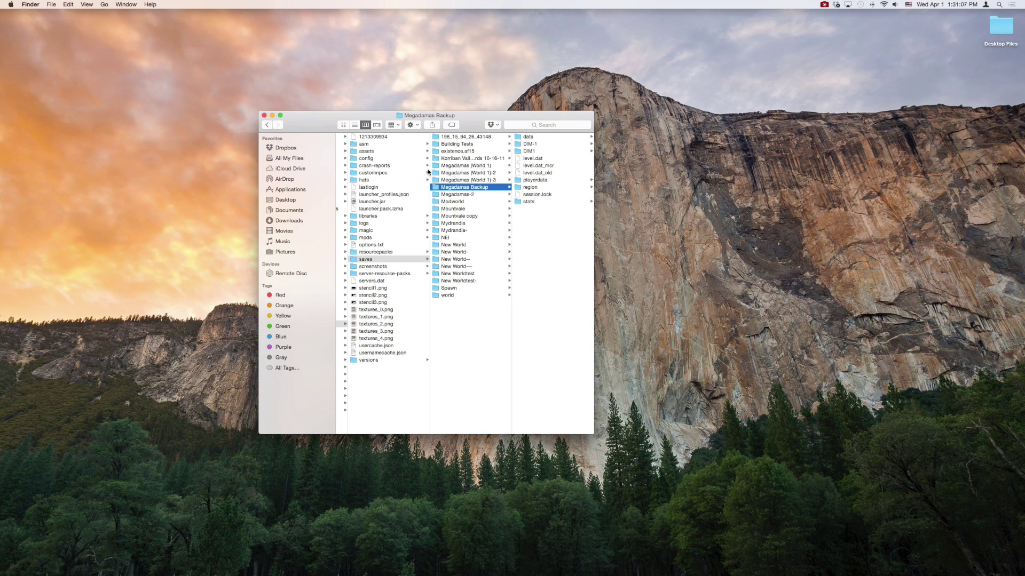
- Move all files and folders out of the existence.af15 world folder onto the desktop and check the emptied folder
left_click(460, 152)
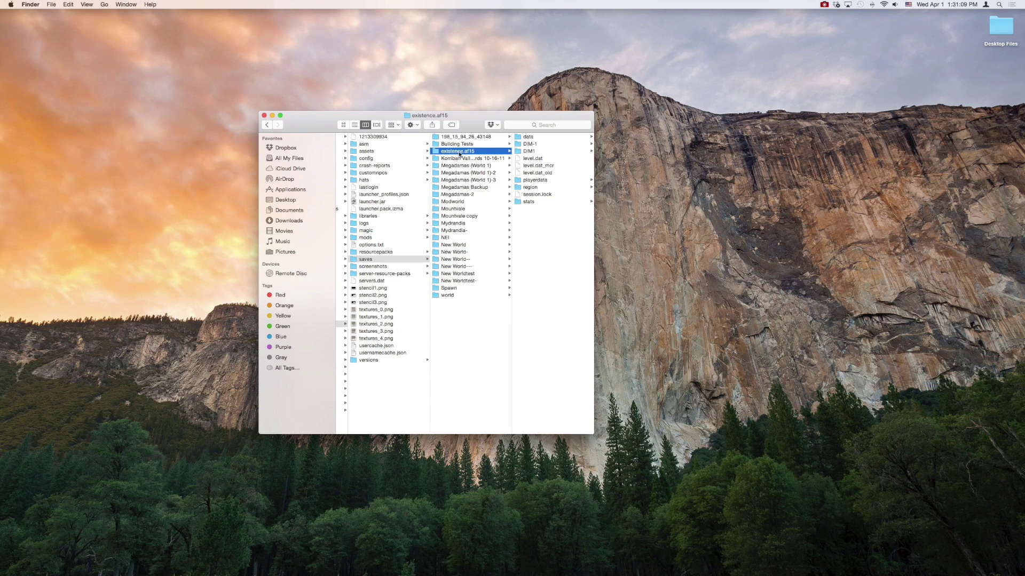
left_click_drag(547, 234, 548, 138)
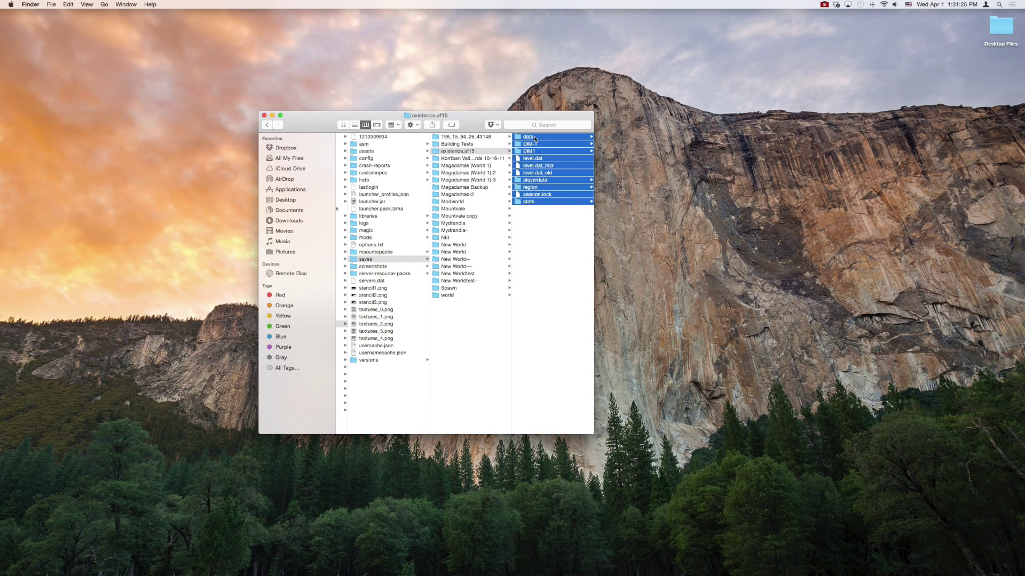
left_click_drag(535, 137, 848, 159)
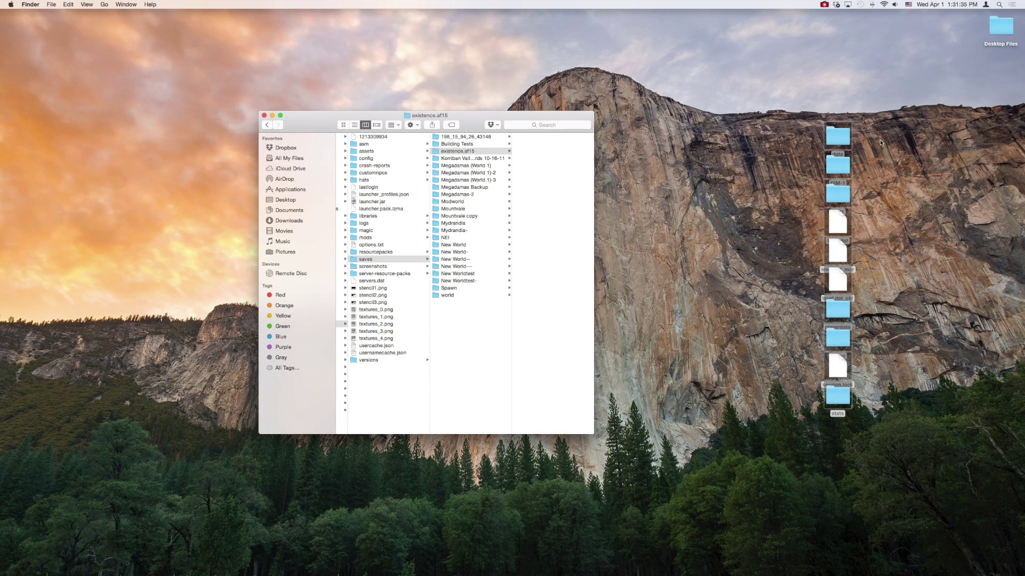
left_click(613, 298)
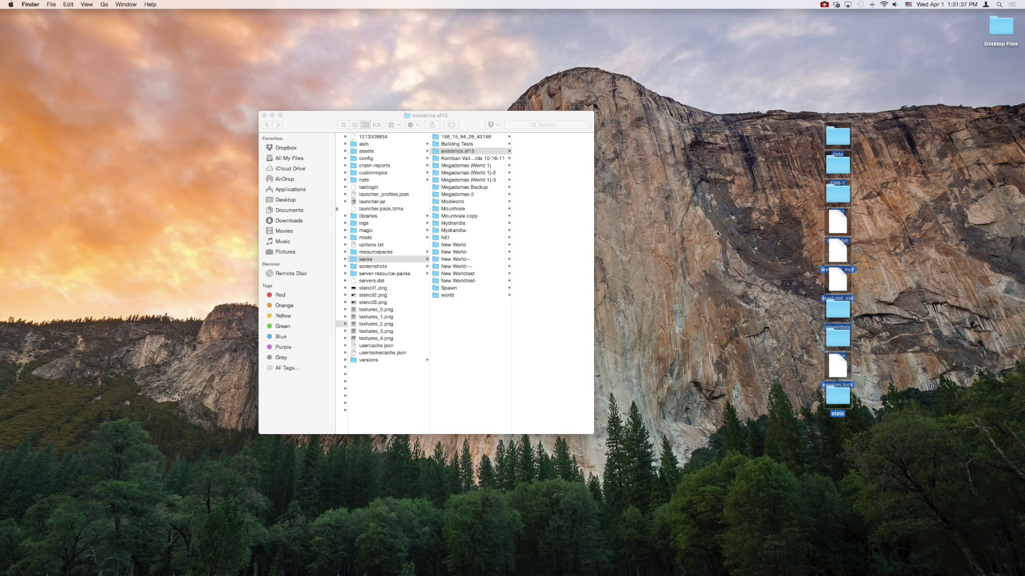
left_click(504, 116)
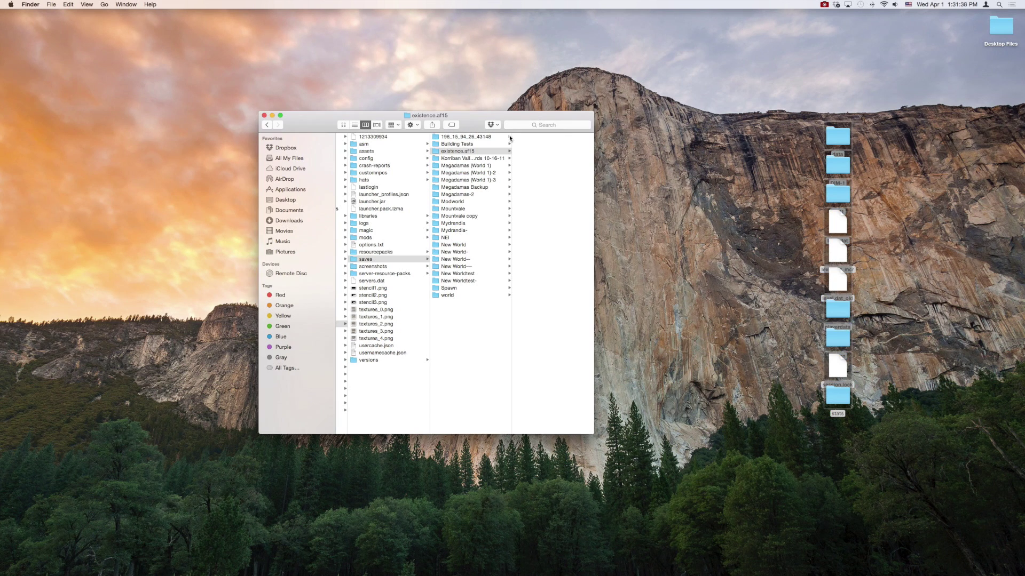
left_click(474, 152)
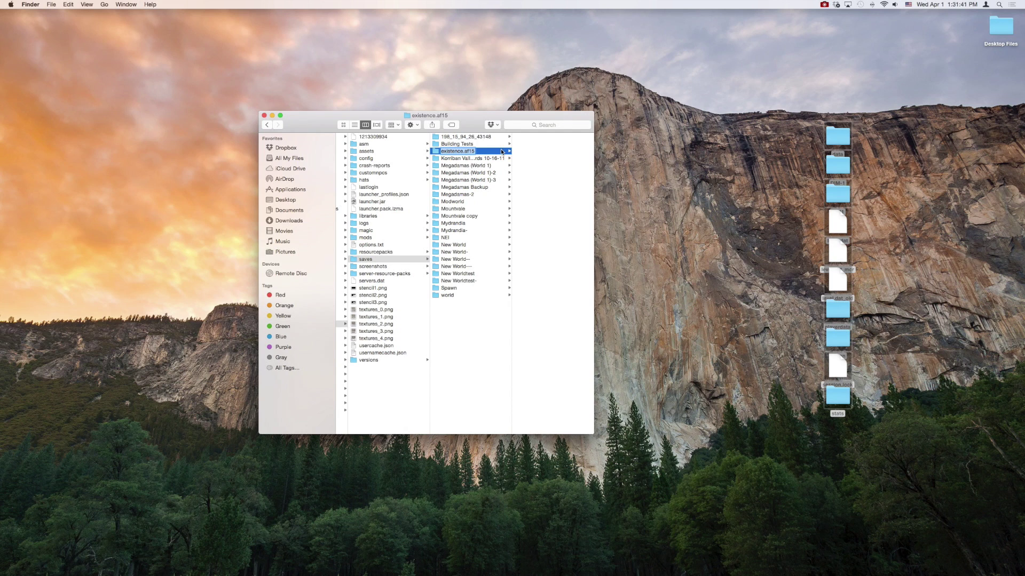
left_click(502, 151)
- Copy all files and folders of the Megadamas Backup world into existence.af15 and close the Finder window
left_click(459, 187)
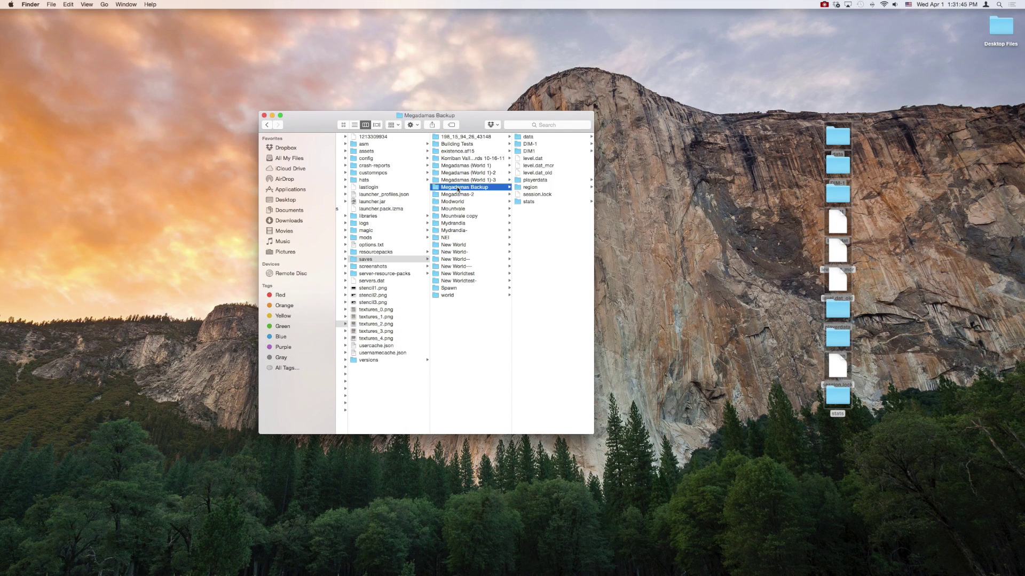
left_click_drag(563, 221, 558, 135)
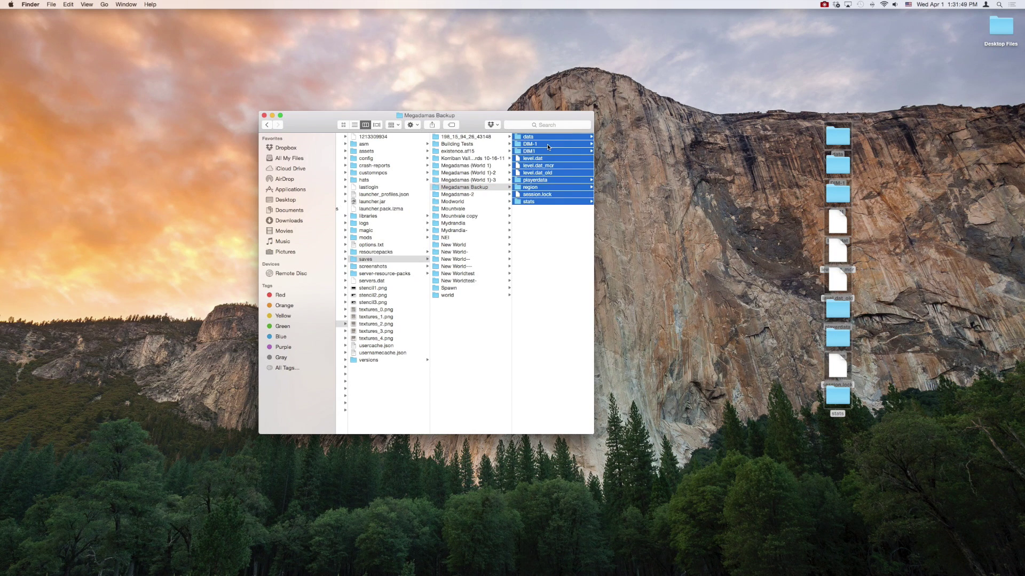
right_click(549, 144)
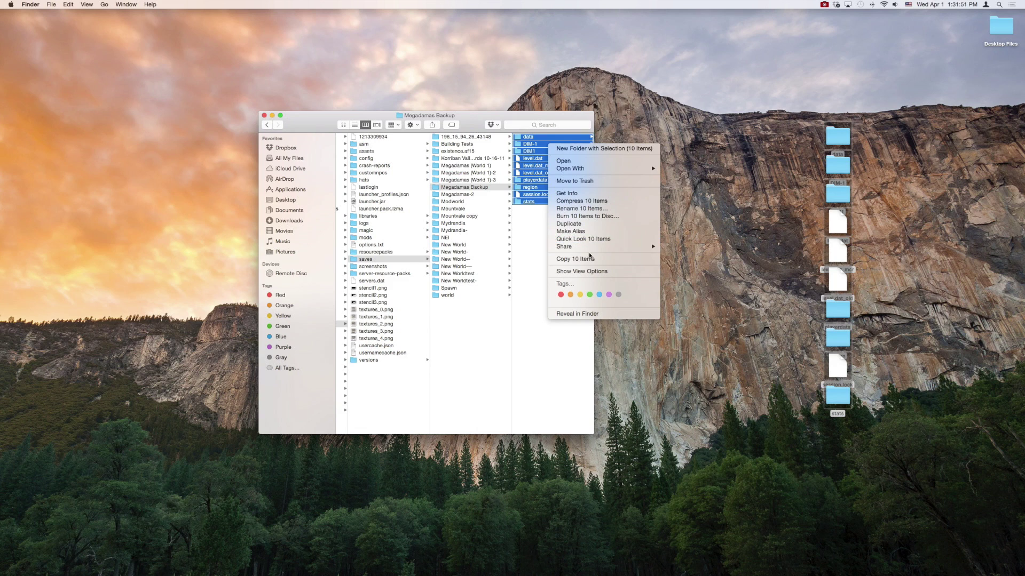
left_click(589, 259)
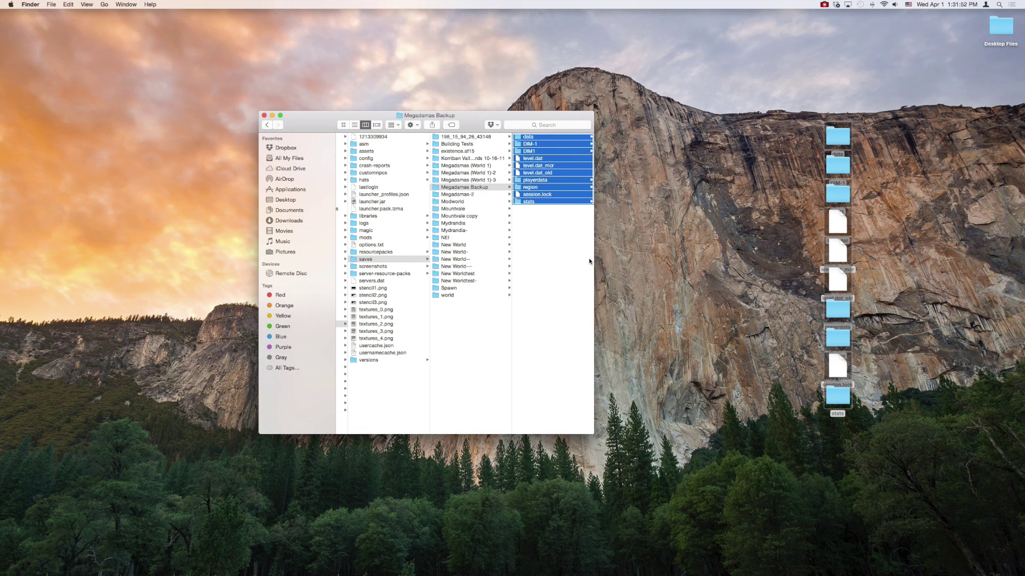
left_click(453, 152)
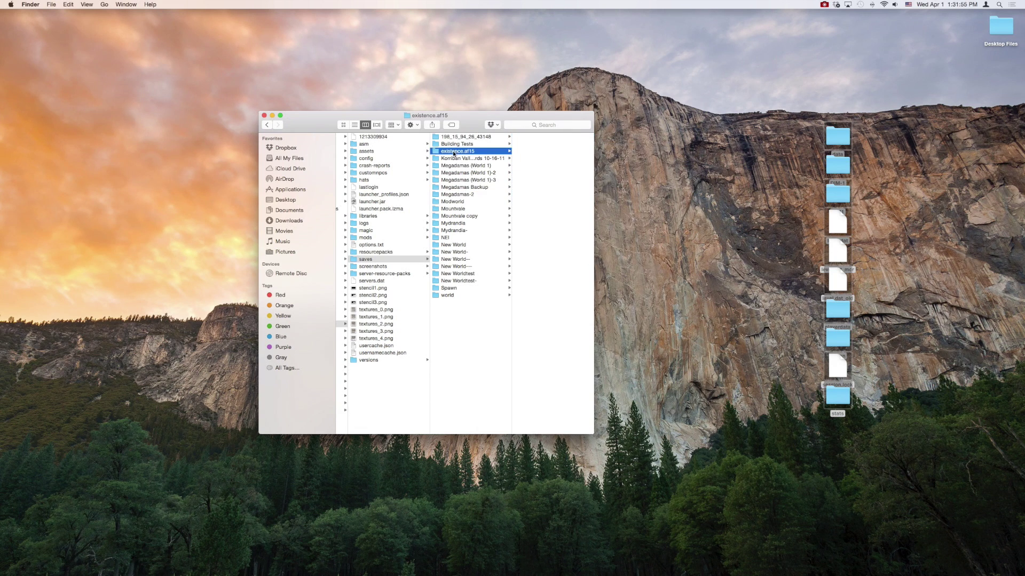
right_click(534, 158)
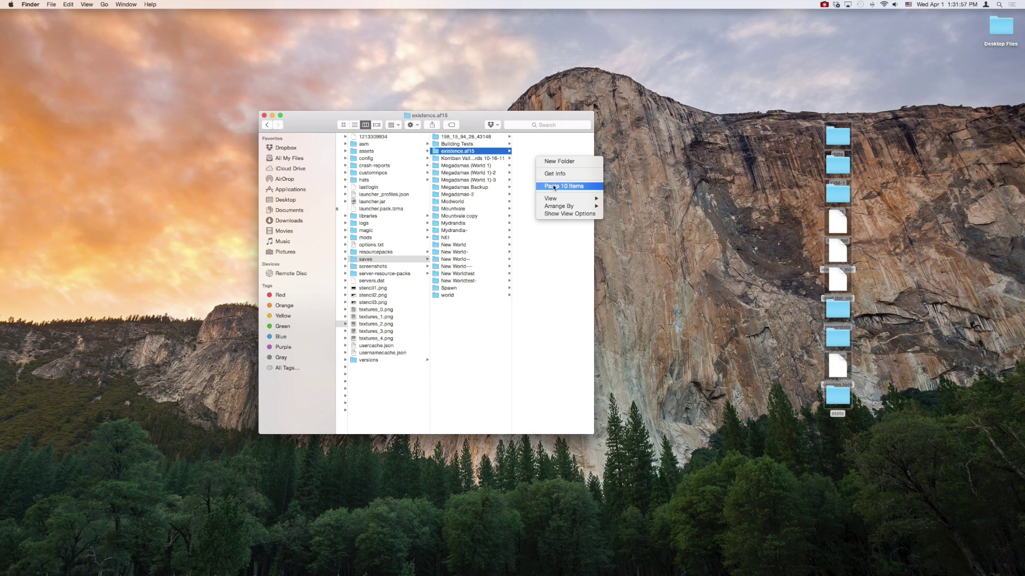
left_click(553, 186)
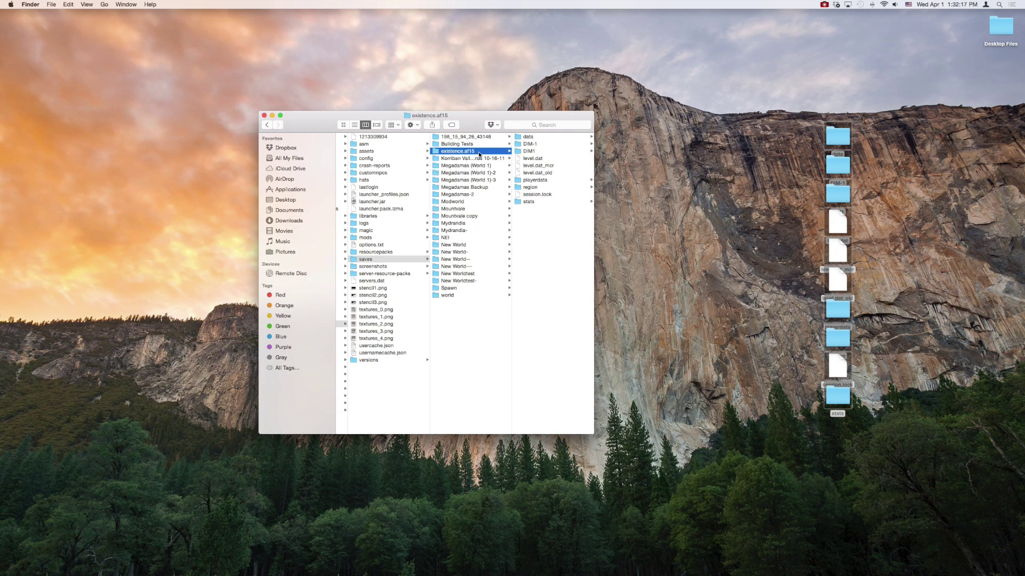
left_click(265, 115)
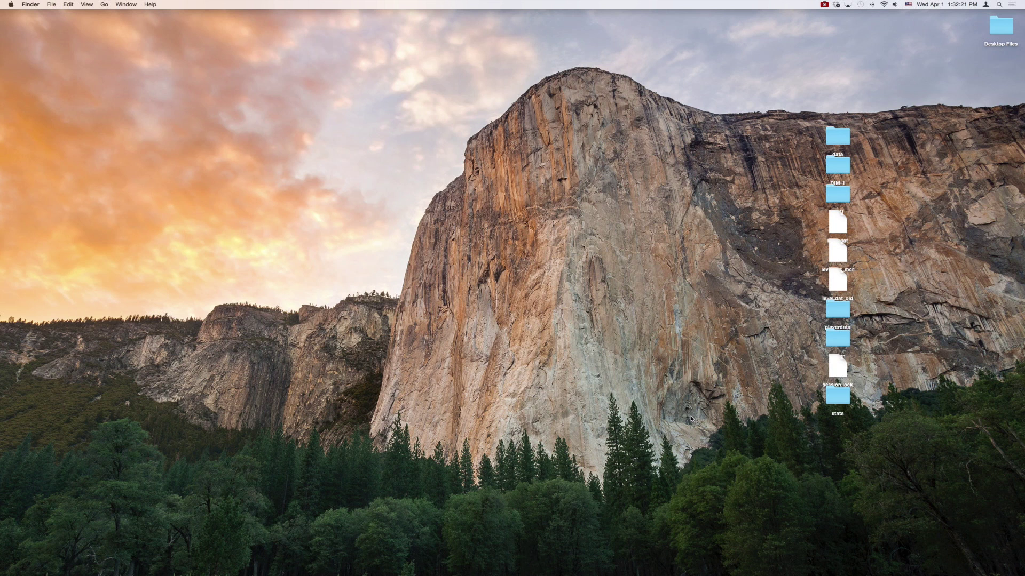
- Launch Minecraft 15w14a from the Minecraft Launcher with the AF15 profile and load the world
left_click(767, 559)
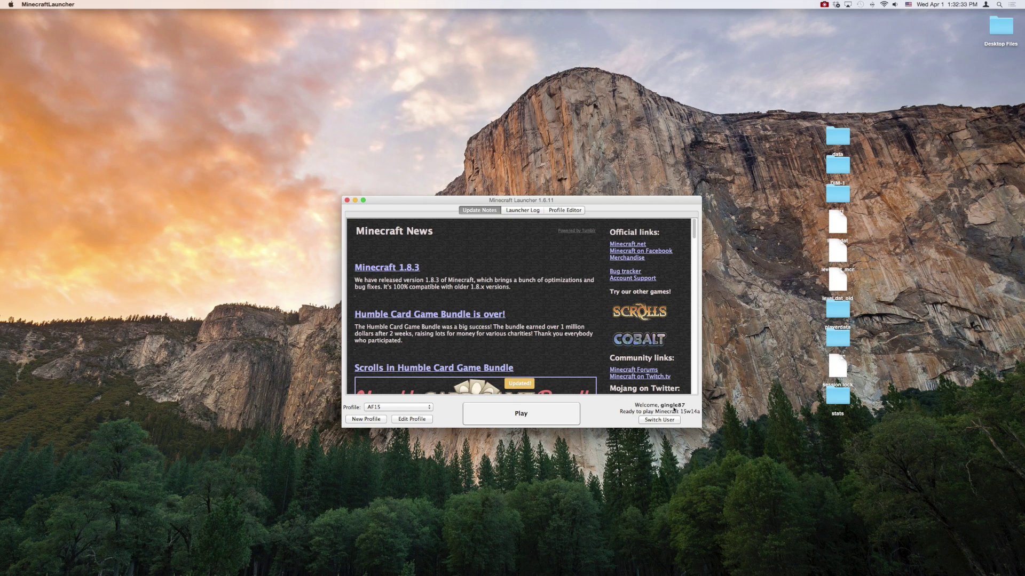
left_click(549, 412)
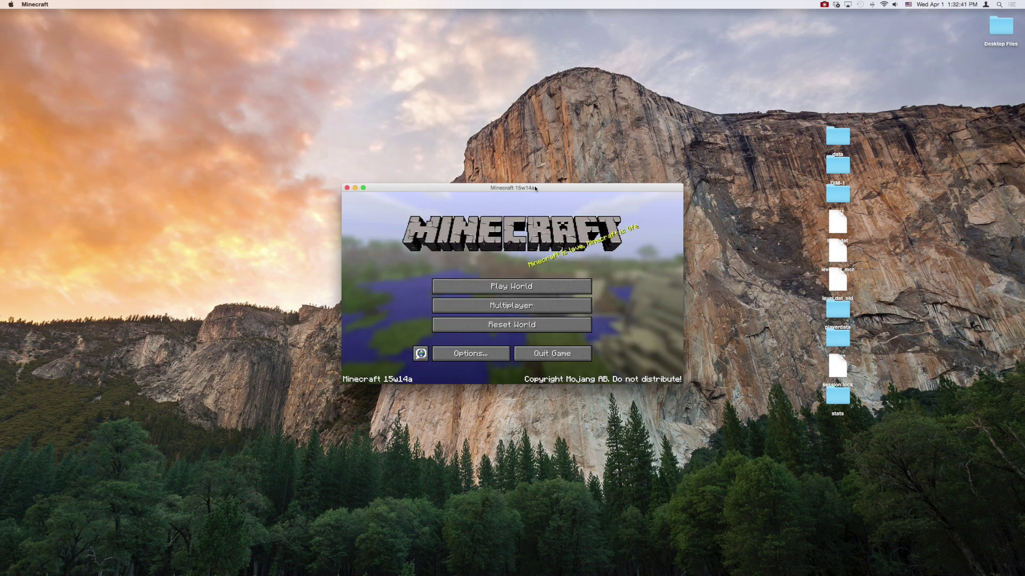
left_click(500, 292)
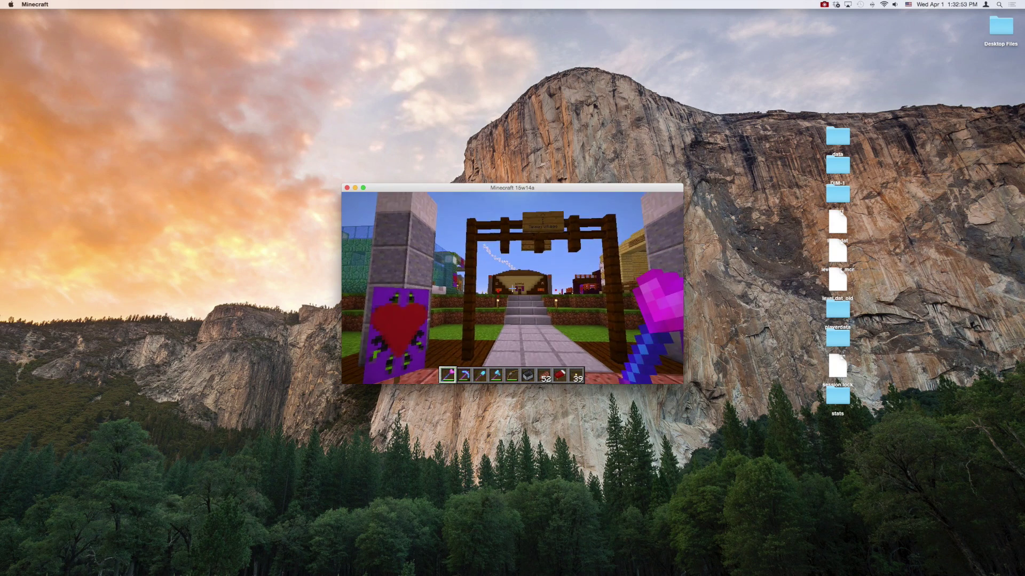
- Look around the replaced world in the game and inspect the creative building blocks and the player's own inventory
key("s")
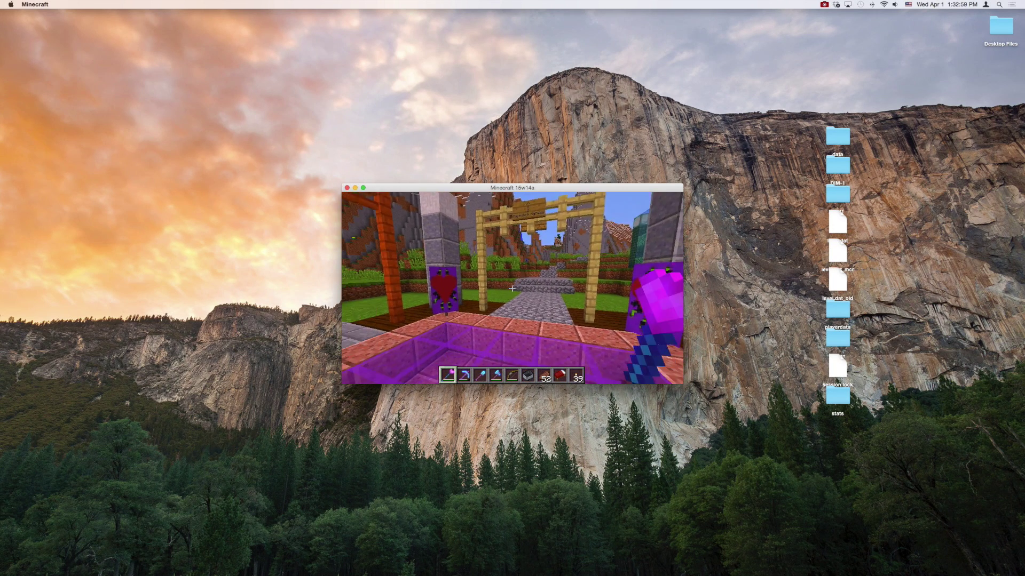
key("e")
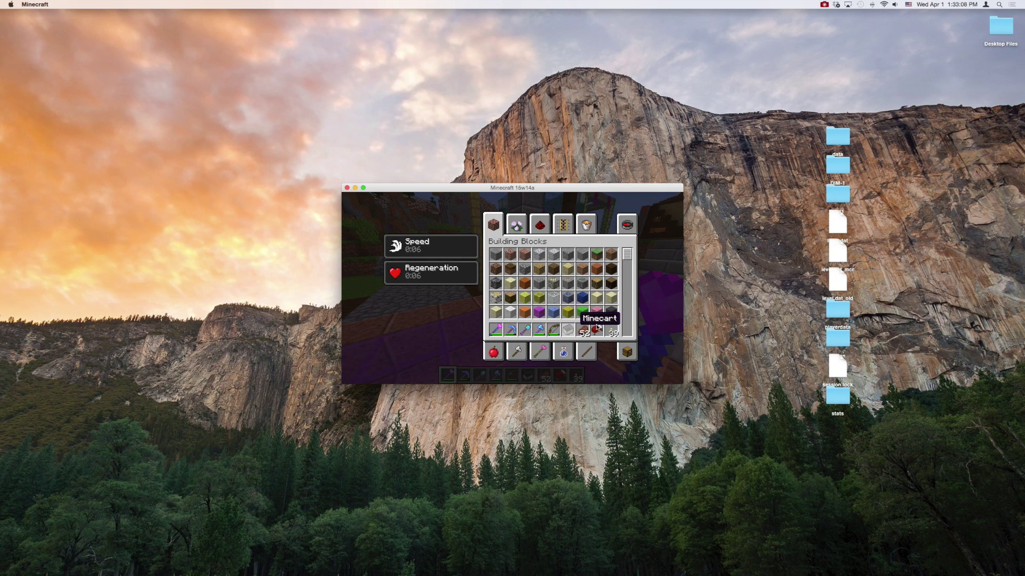
left_click(629, 353)
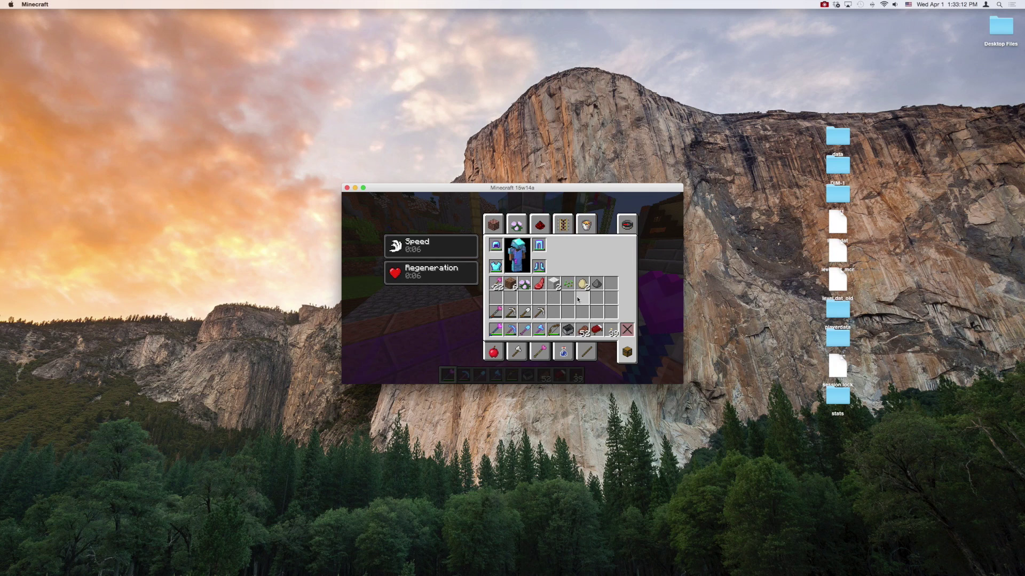
key("e")
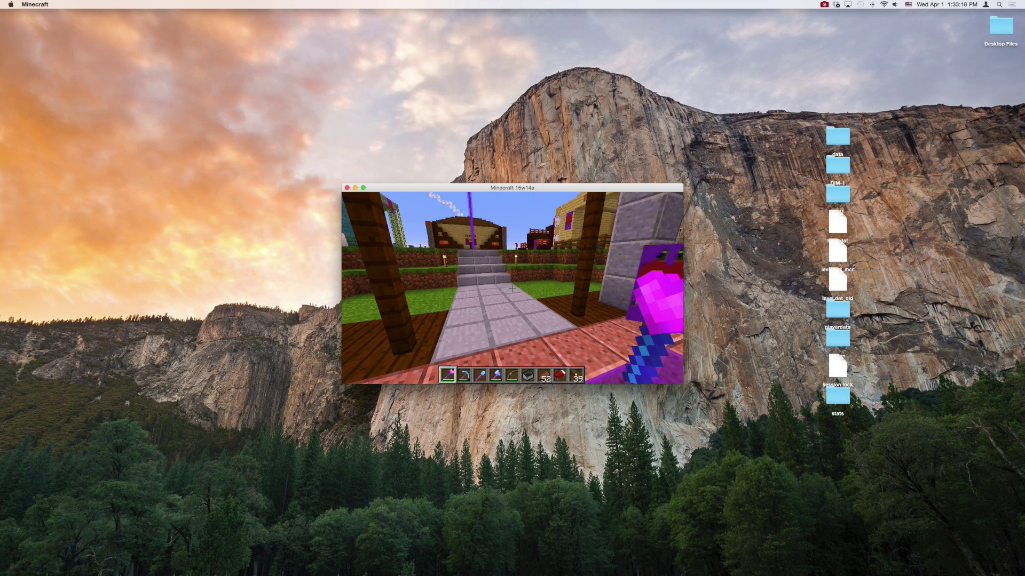
key("e")
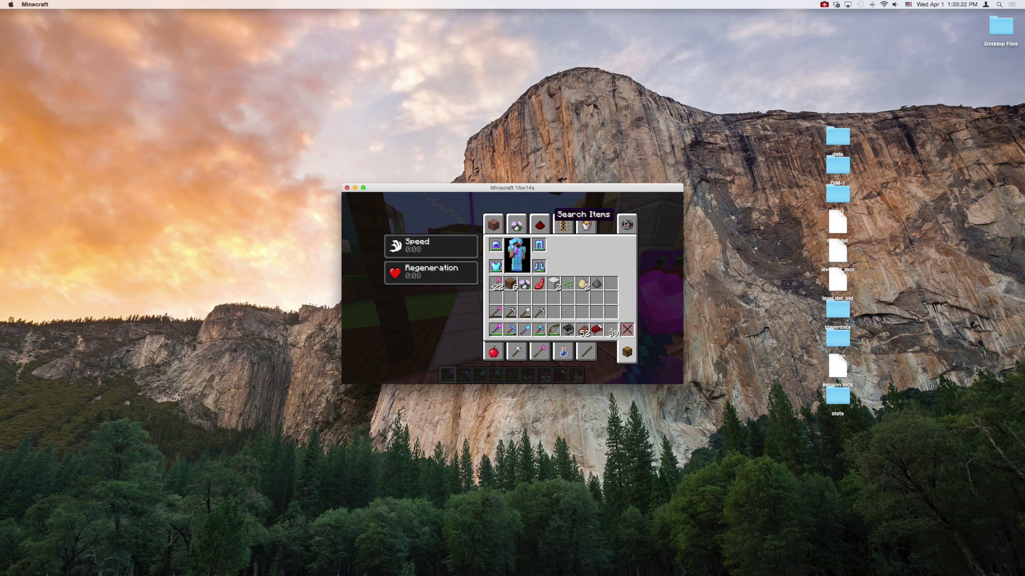
left_click(626, 224)
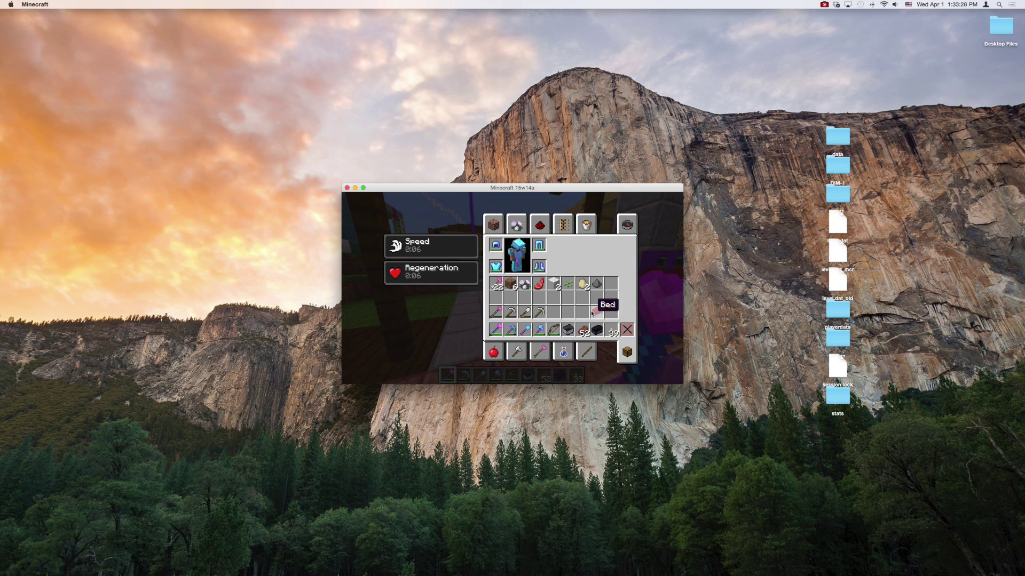
- Close the inventory and walk with the Obsidian Boat in hand up the stone path to the brick plaza, viewing the surrounding buildings
key("e")
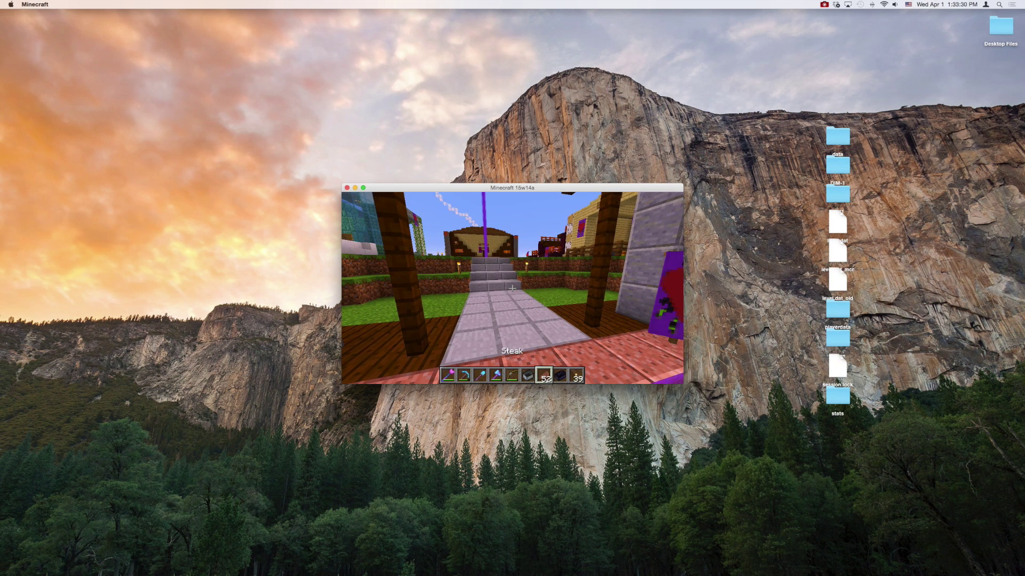
key("w")
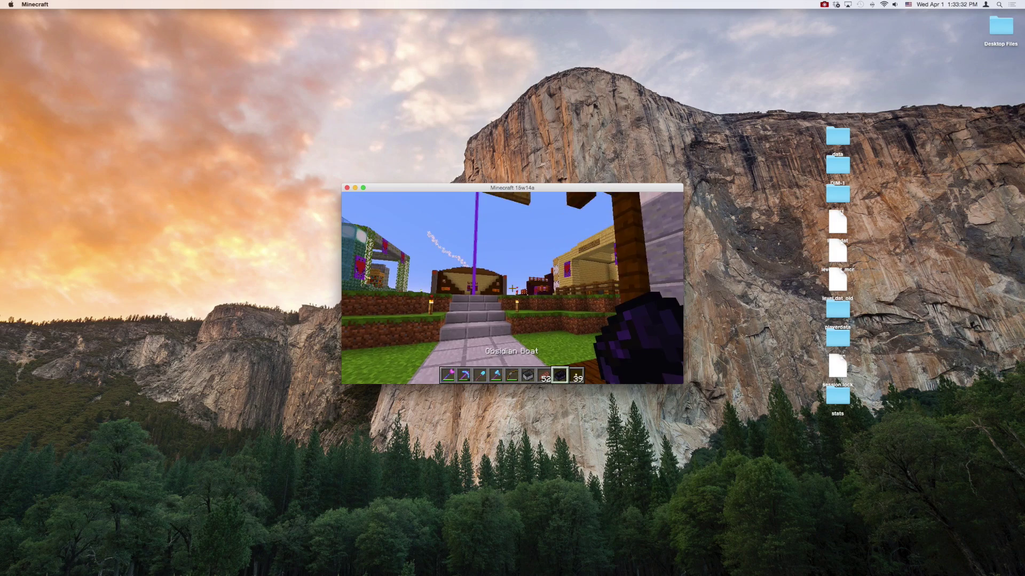
key("w")
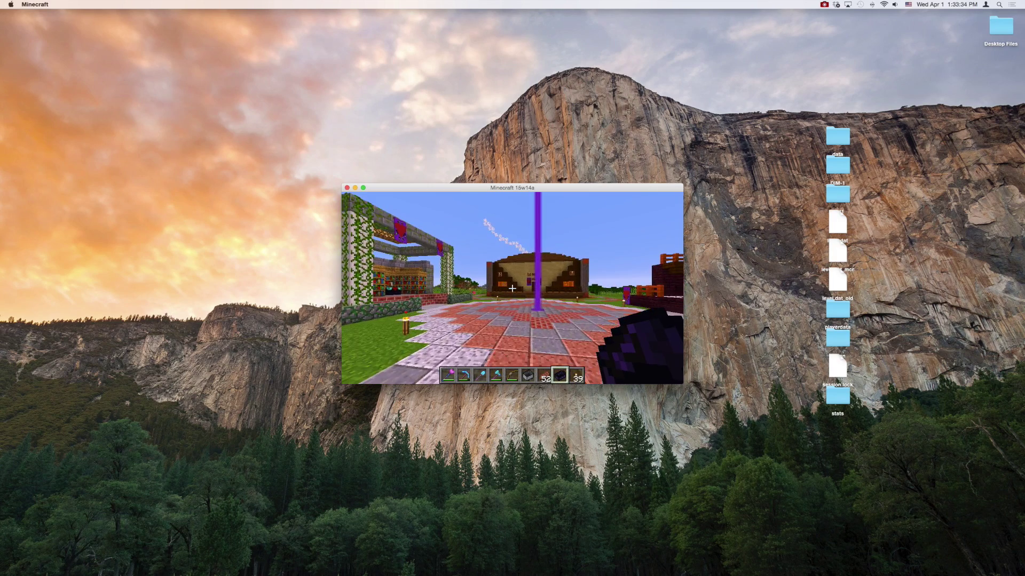
key("w")
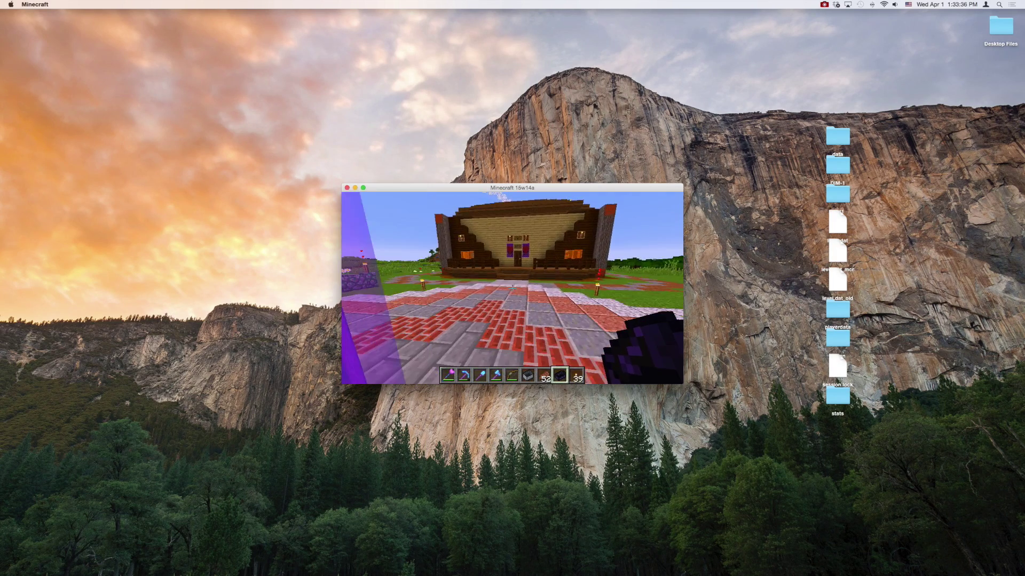
key("w")
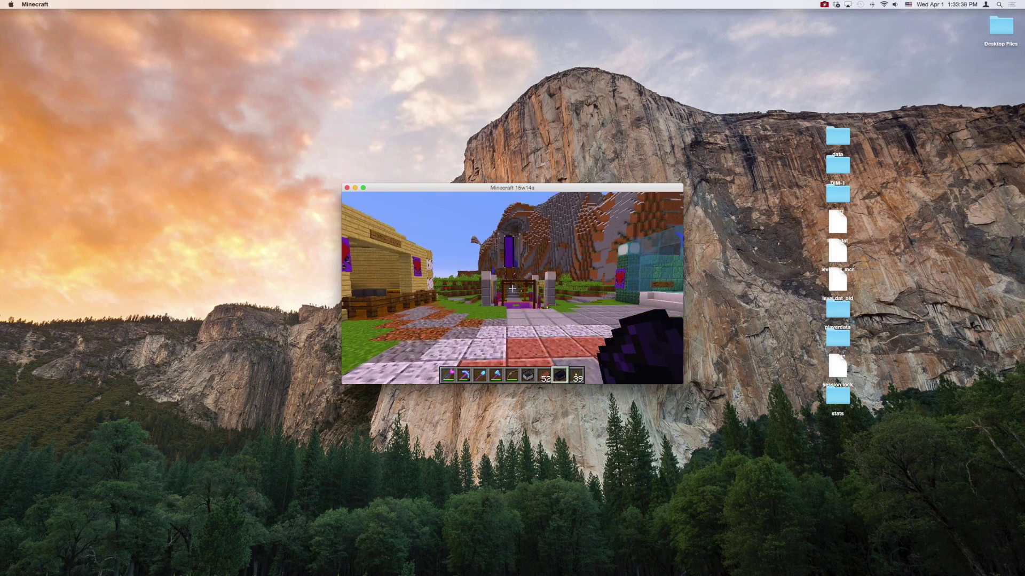
key("w")
key("w")
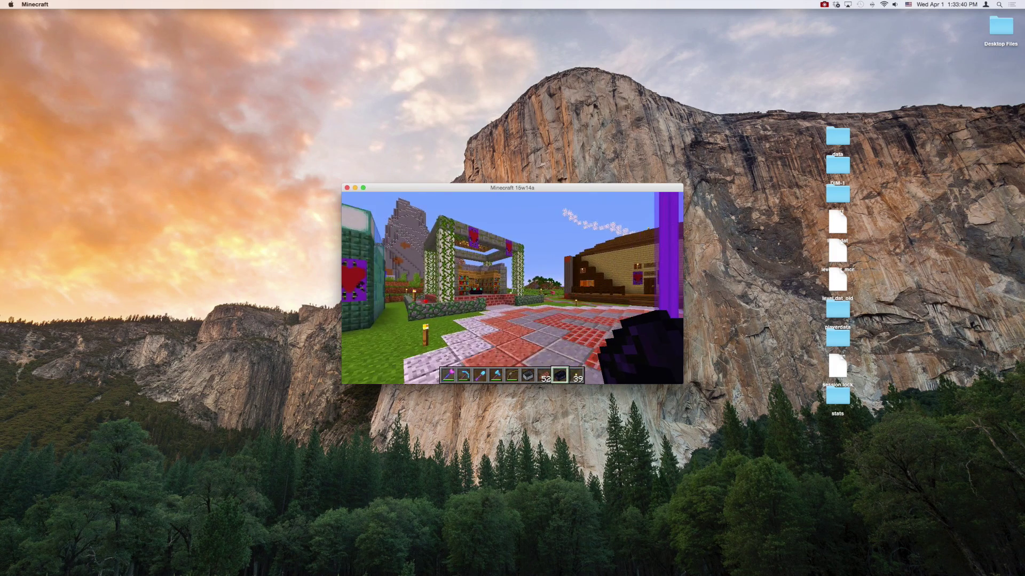
key("w")
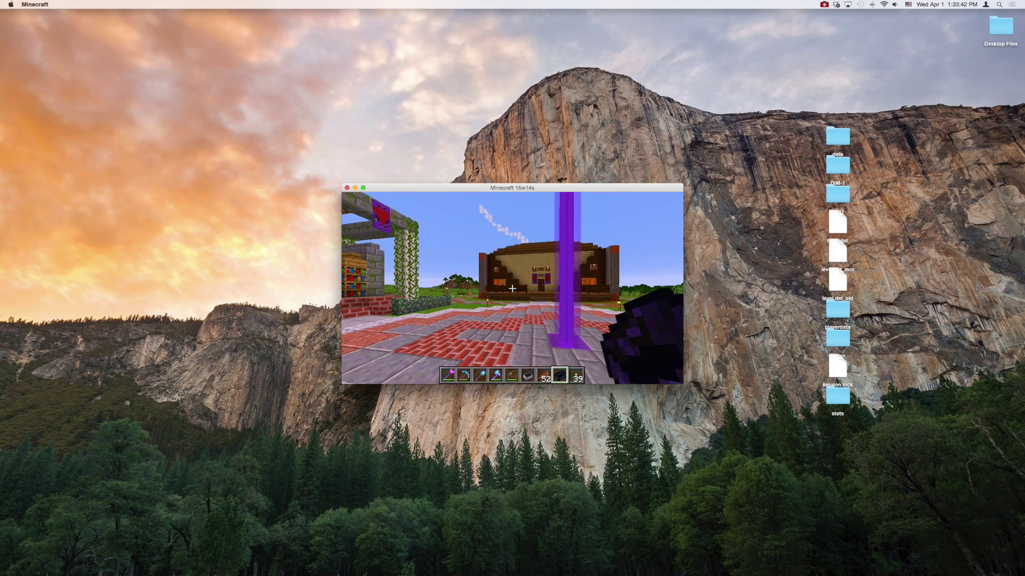